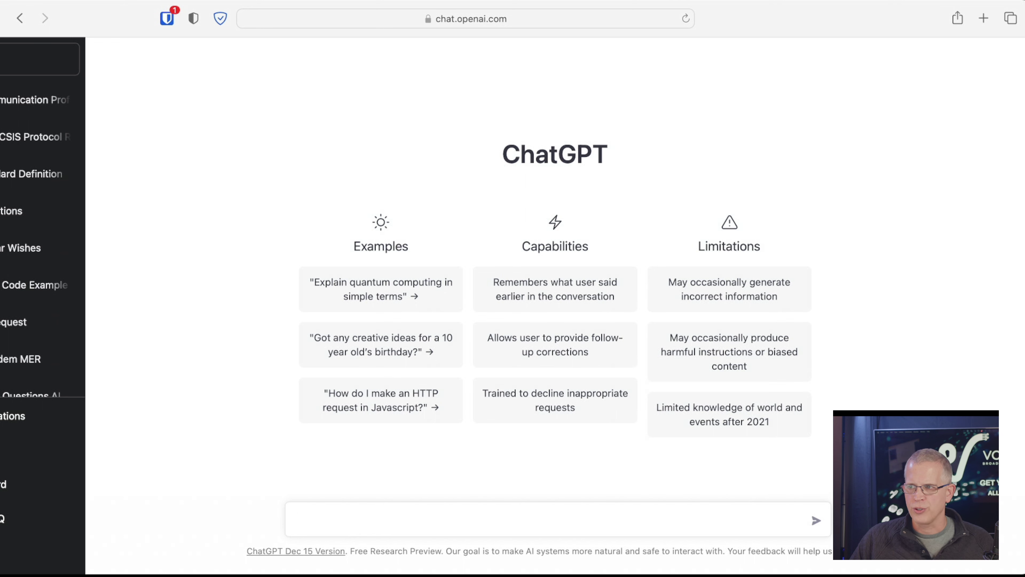
Ask ChatGPT "what is Docsis 31" to get an explanation of the DOCSIS 3.1 cable standard.
{"action": "type", "text": "what is Docsis "}
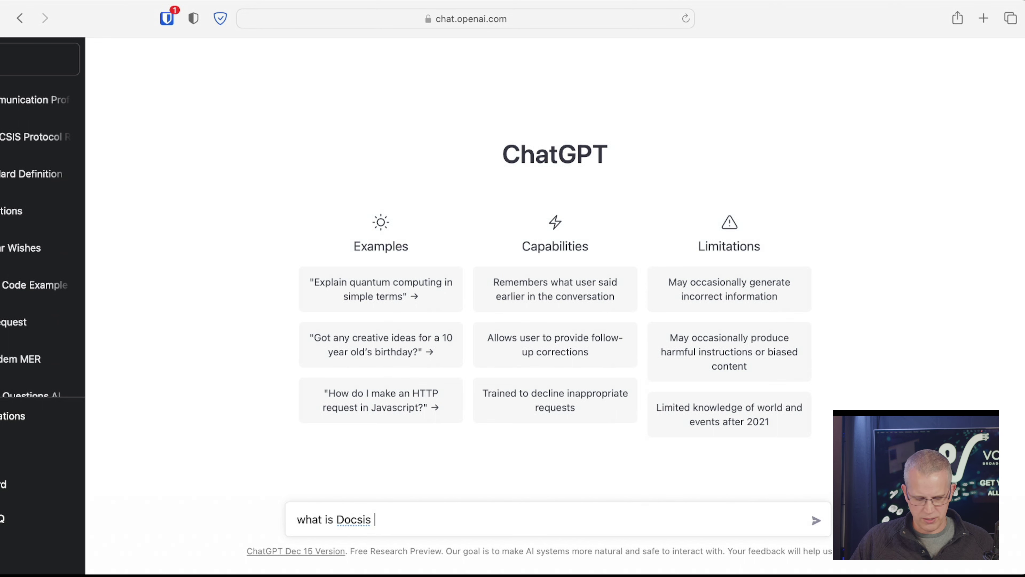
{"action": "type", "text": "31"}
{"action": "key", "text": "Return"}
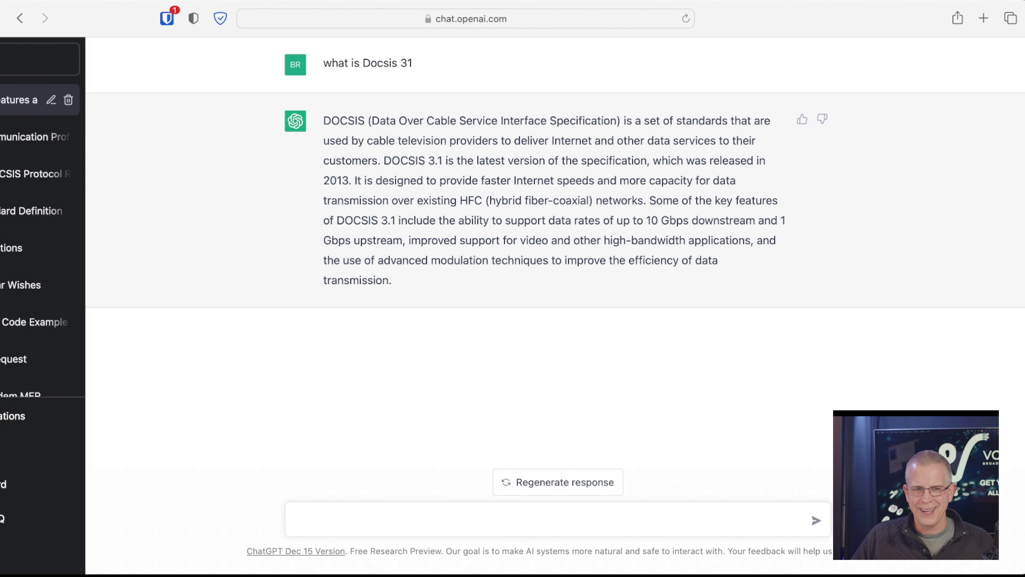
Ask ChatGPT how to troubleshoot an RF amplifier that has low MER.
{"action": "type", "text": "how "}
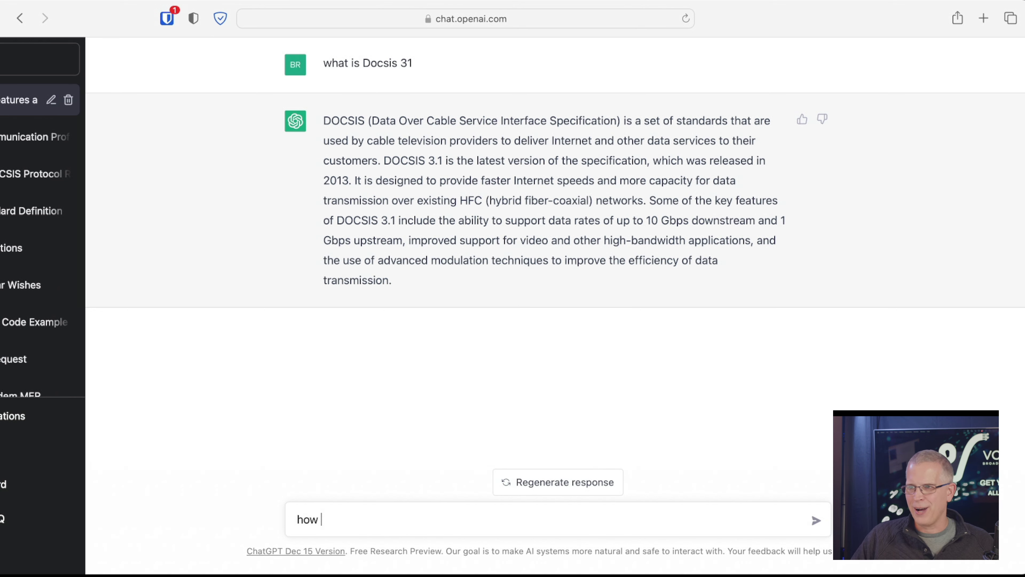
{"action": "type", "text": "do I t"}
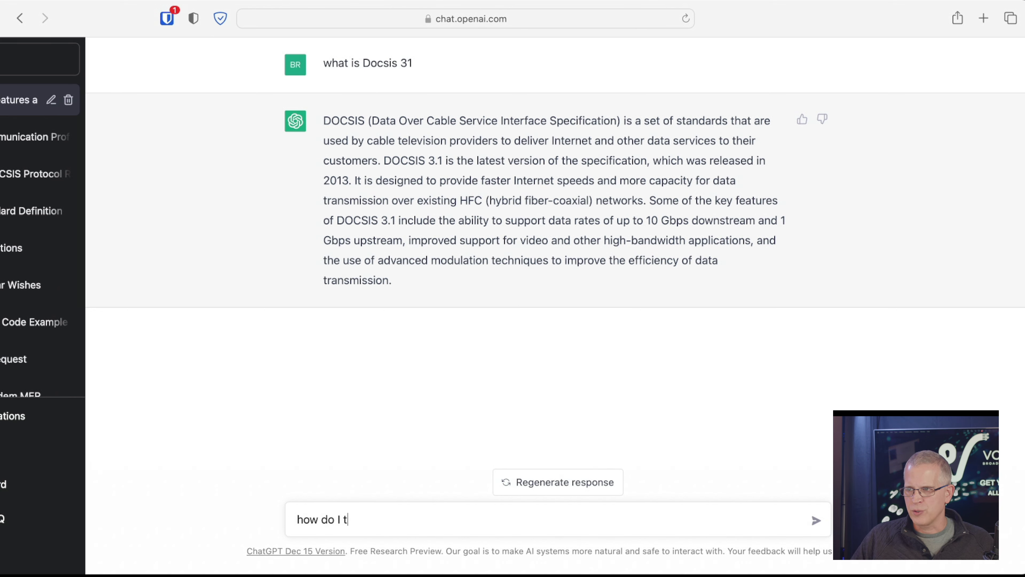
{"action": "type", "text": "roubleshoot "}
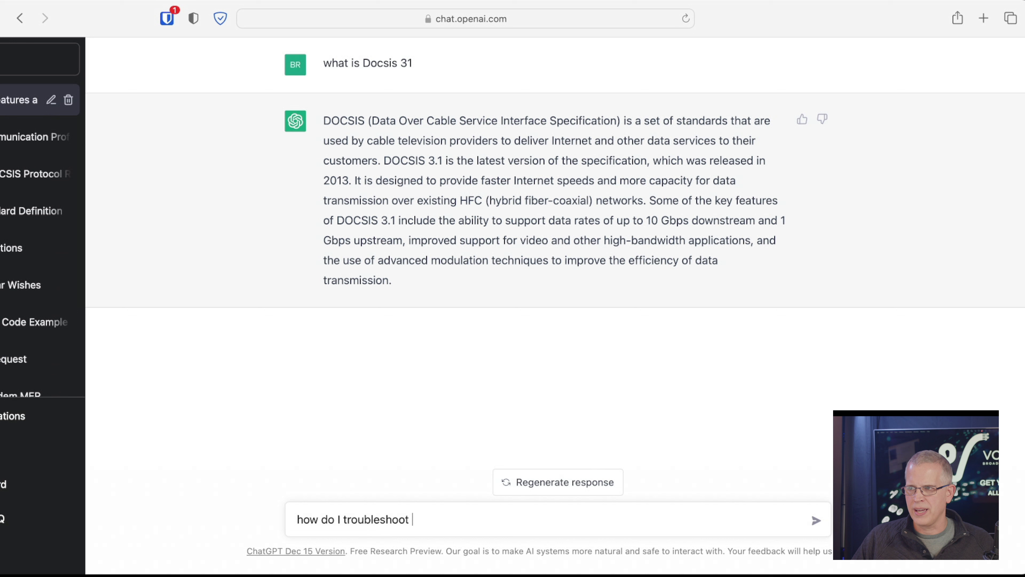
{"action": "type", "text": "an rf ampli"}
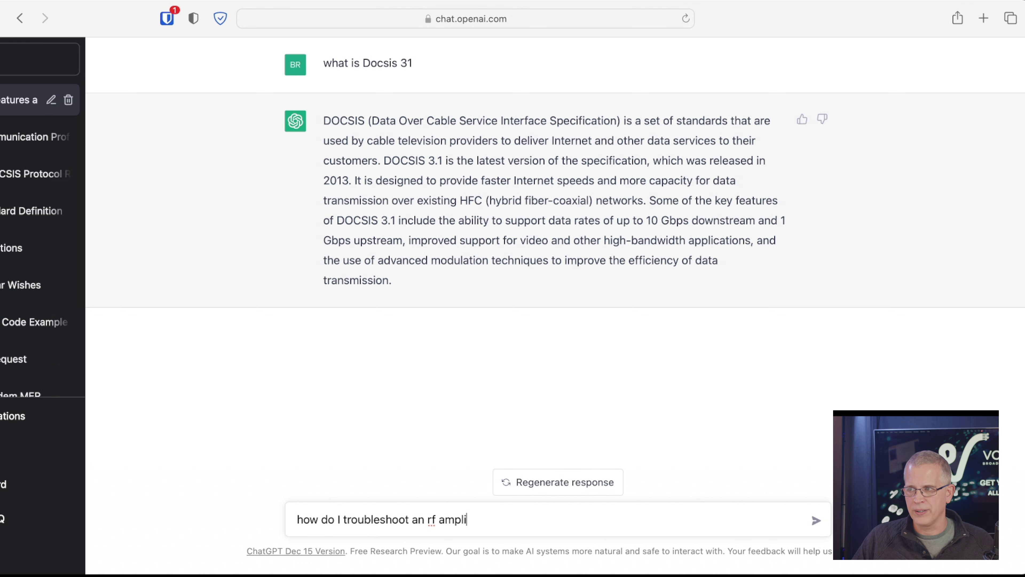
{"action": "type", "text": "fier that has low"}
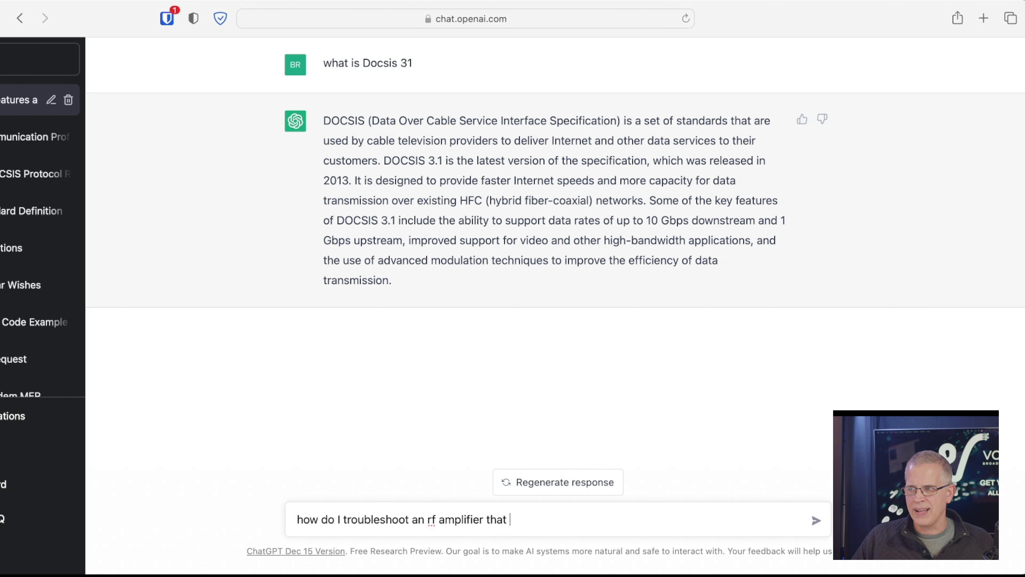
{"action": "key", "text": "BackSpace"}
{"action": "key", "text": "BackSpace"}
{"action": "type", "text": "ow MER"}
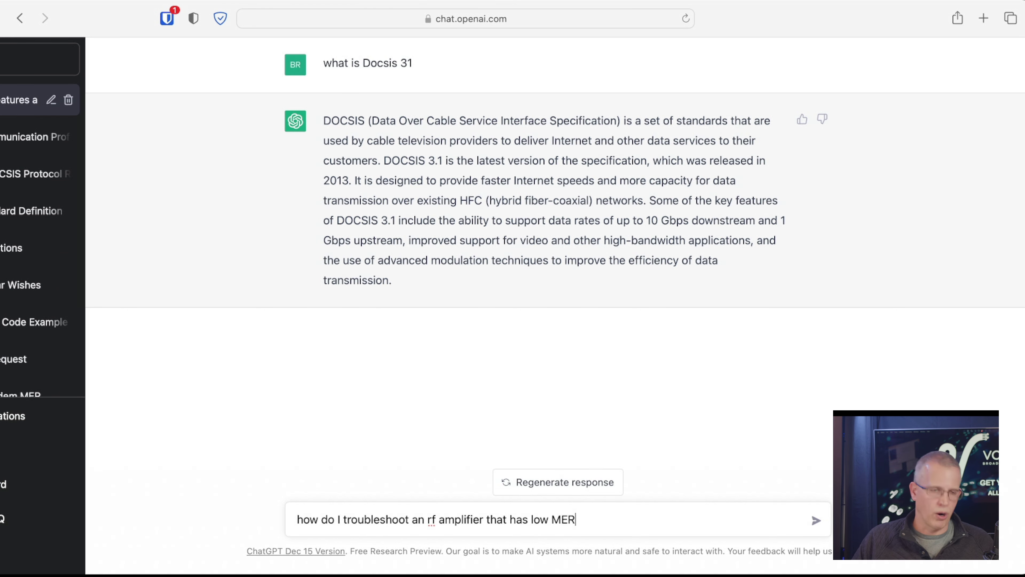
{"action": "key", "text": "Return"}
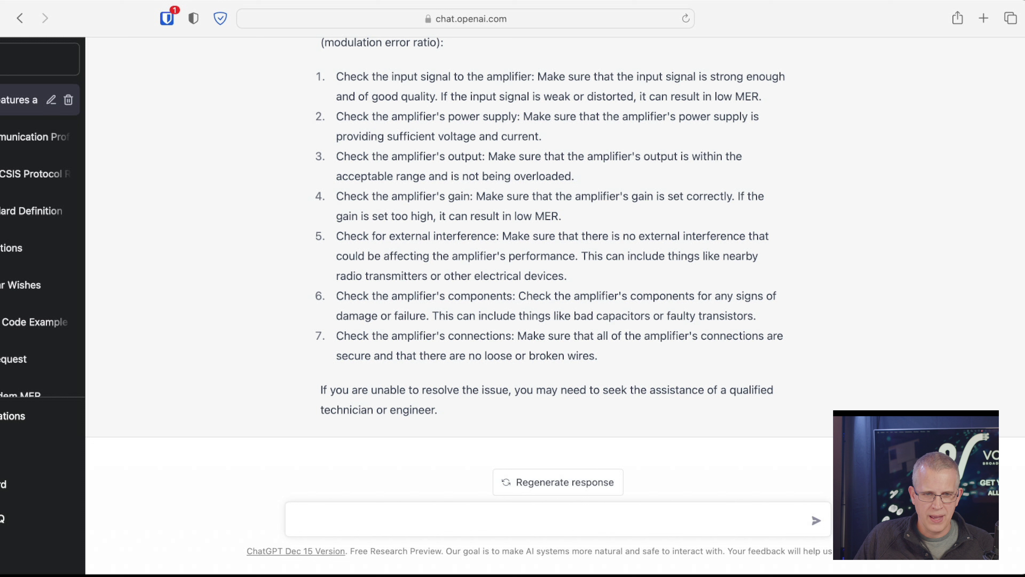
Ask "how do I do the following" with step 7's amplifier-connections check pasted in.
{"action": "type", "text": "how "}
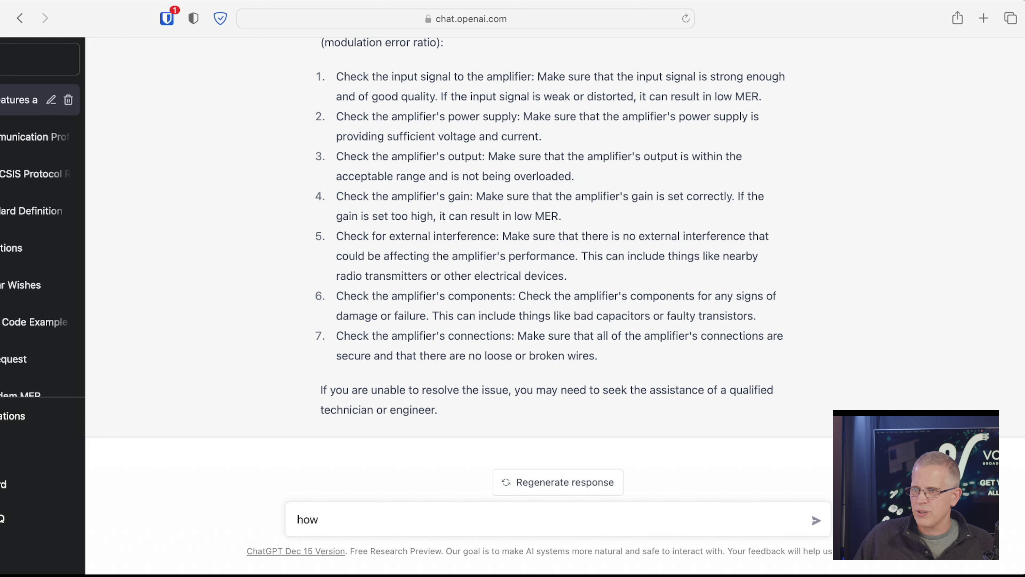
{"action": "type", "text": "do I "}
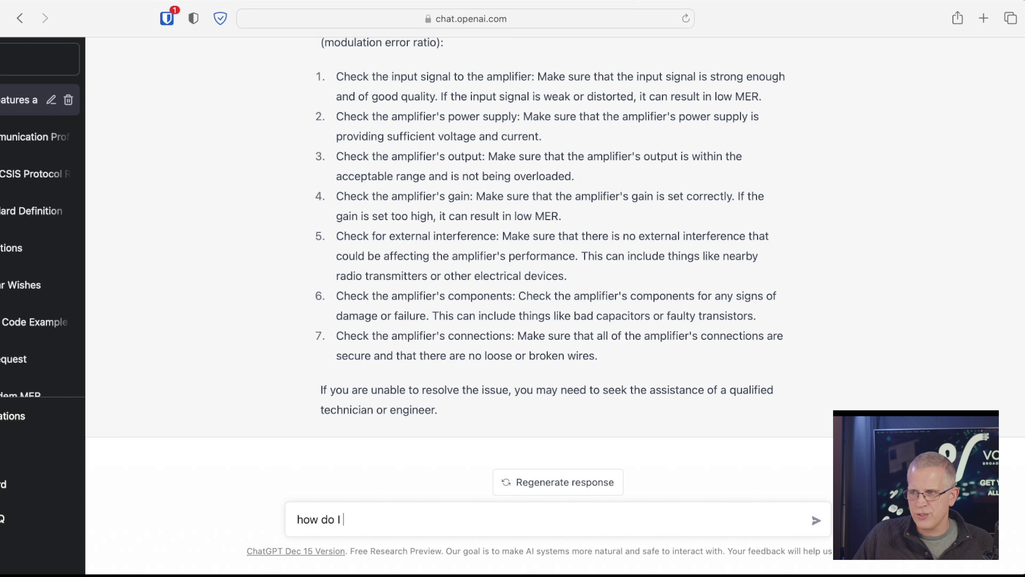
{"action": "type", "text": "do the following"}
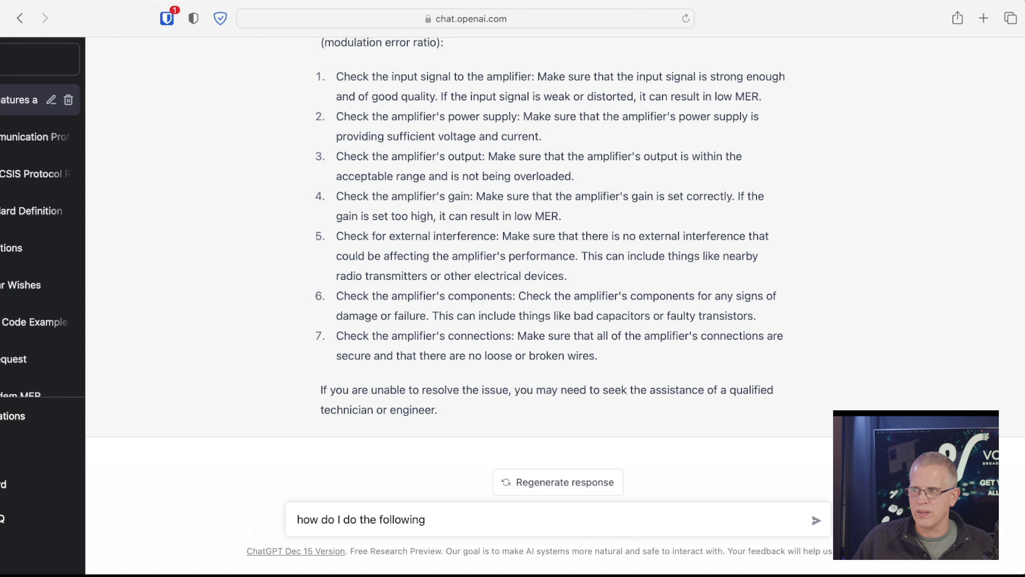
{"action": "left_click_drag", "start_coordinate": [336, 335], "coordinate": [597, 355]}
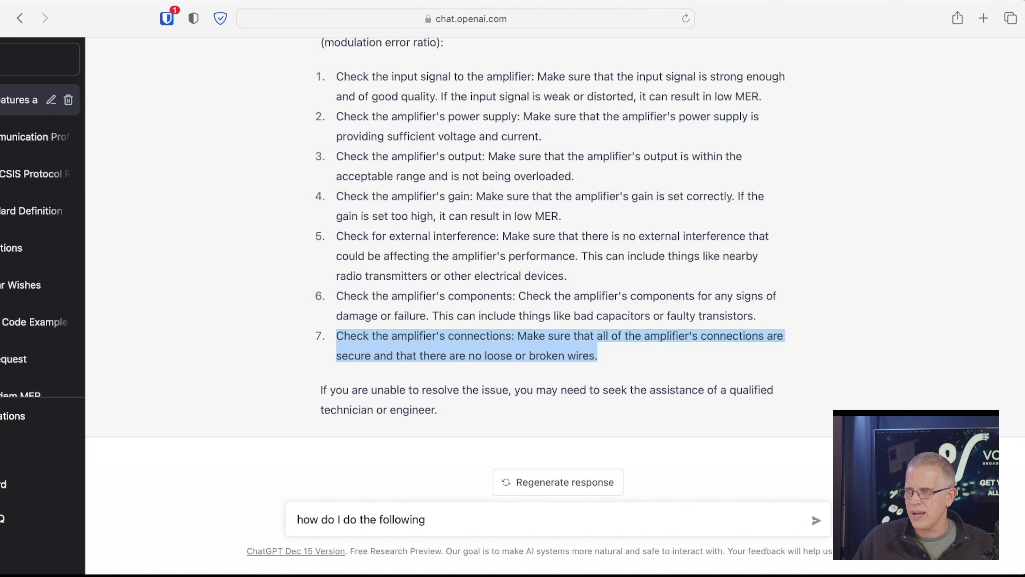
{"action": "key", "text": "super+c"}
{"action": "left_click", "coordinate": [428, 519]}
{"action": "key", "text": "super+v"}
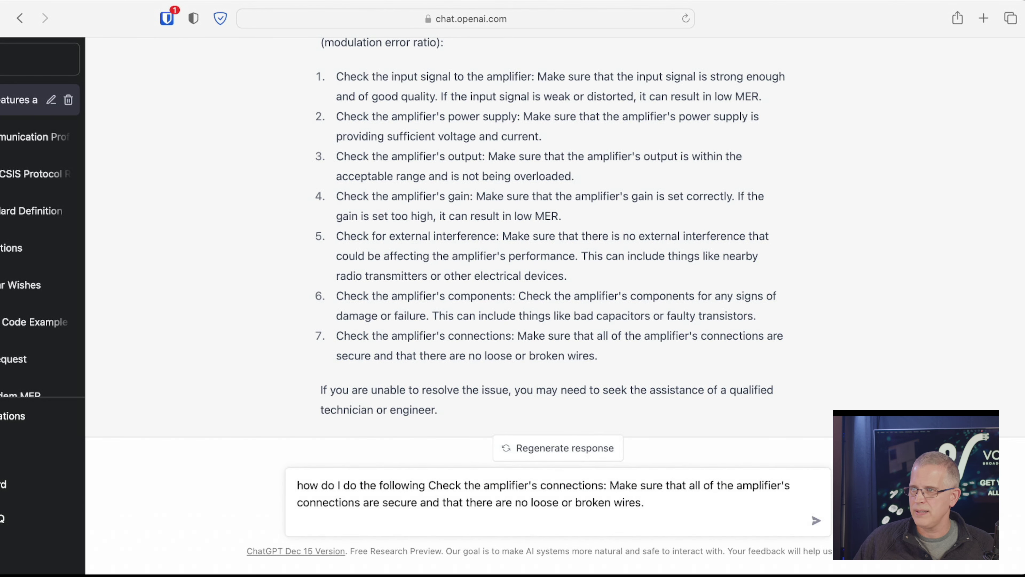
{"action": "key", "text": "Return"}
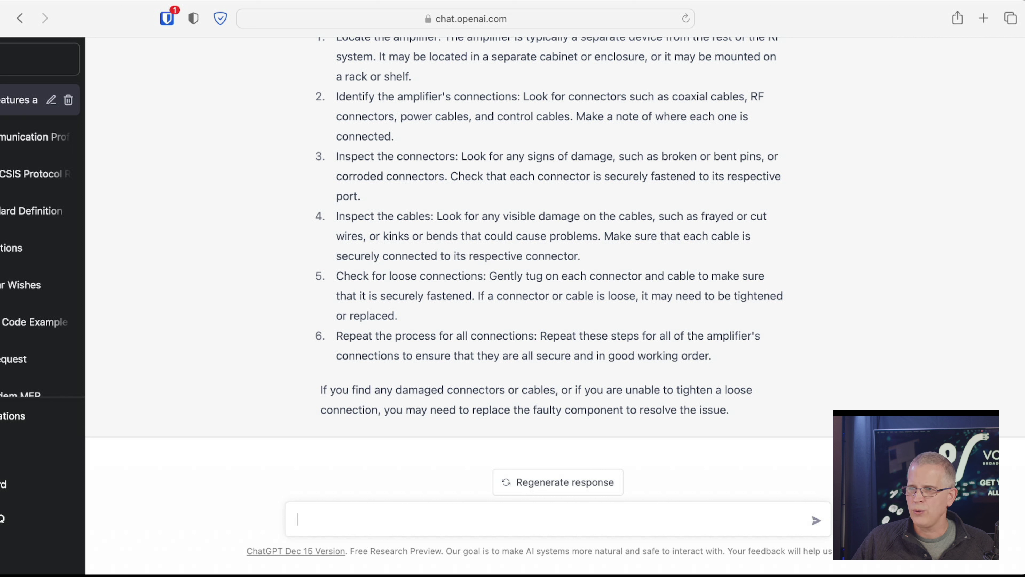
Ask ChatGPT "how do we query a cable modem to get its MER value".
{"action": "type", "text": "how do we query "}
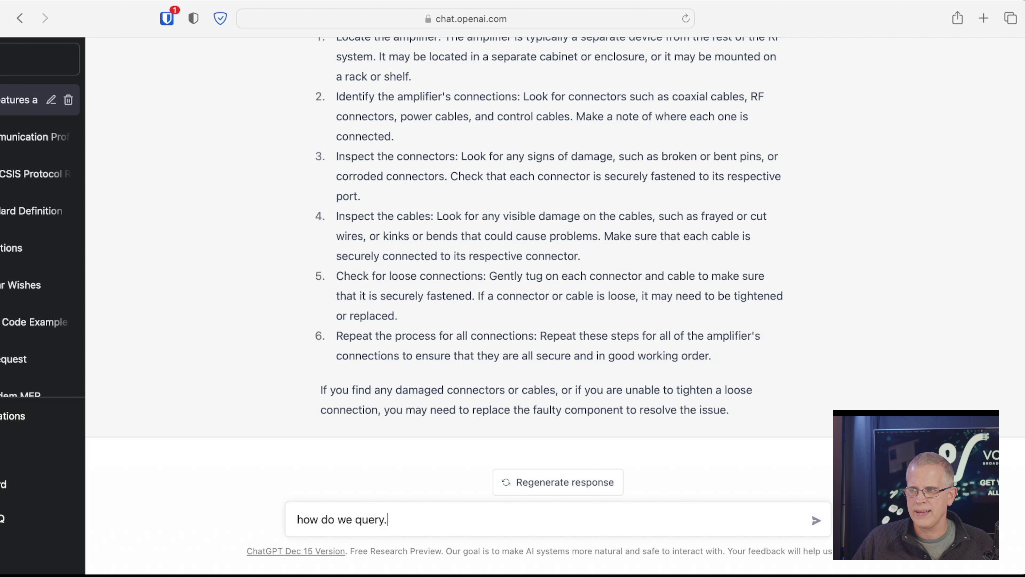
{"action": "type", "text": "a cable m"}
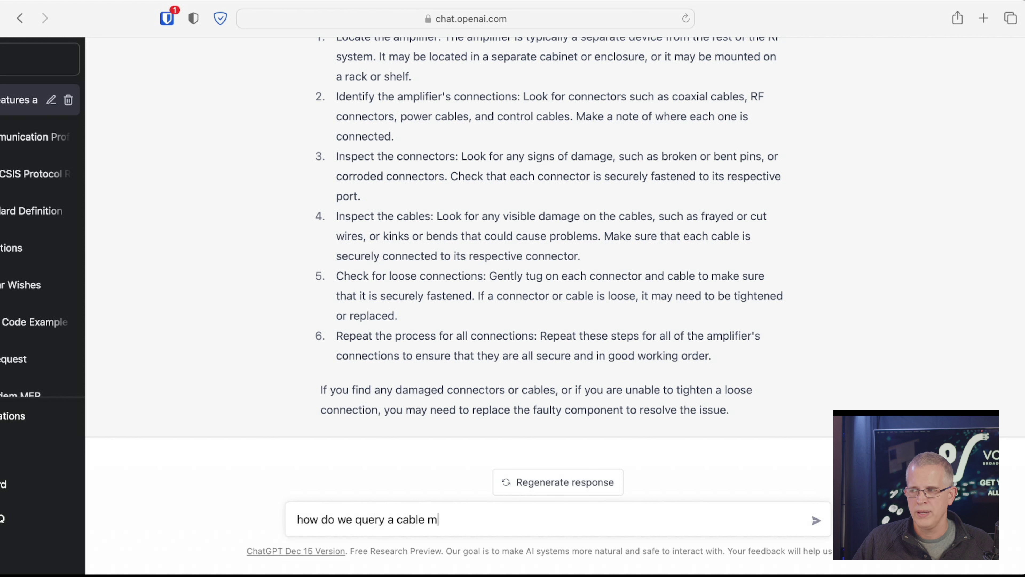
{"action": "type", "text": "odem to"}
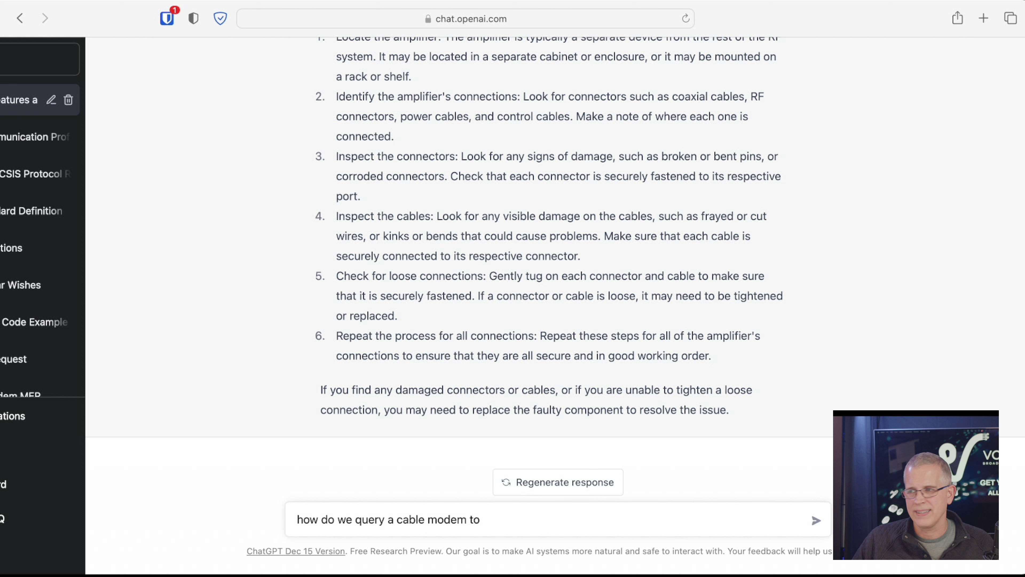
{"action": "type", "text": " get it"}
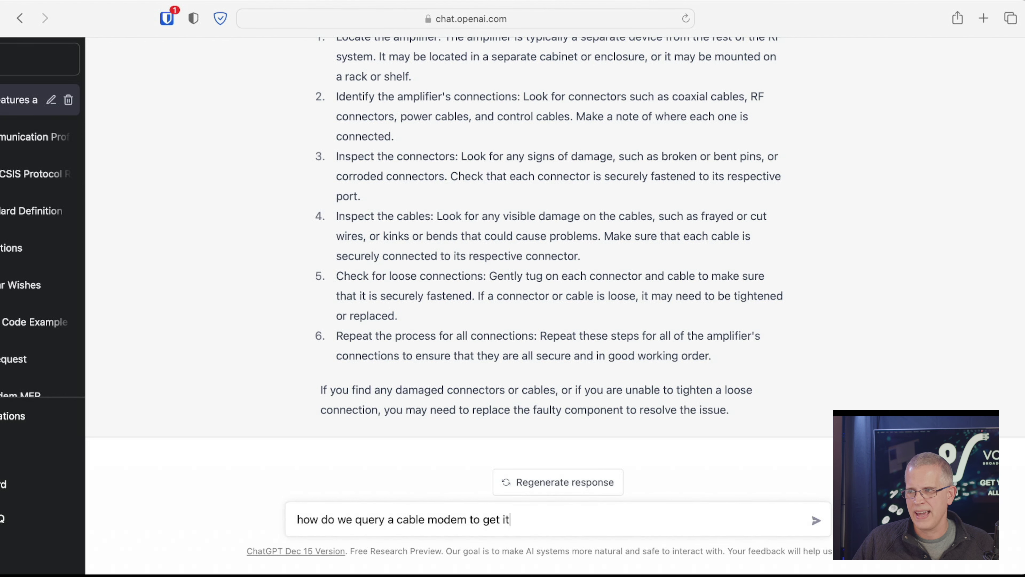
{"action": "type", "text": "s MER value"}
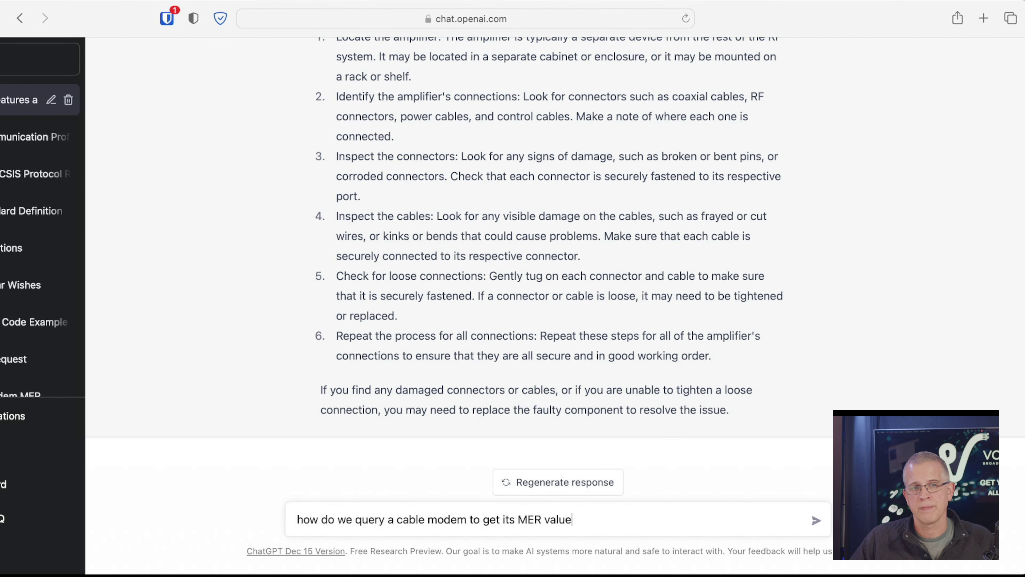
{"action": "key", "text": "Return"}
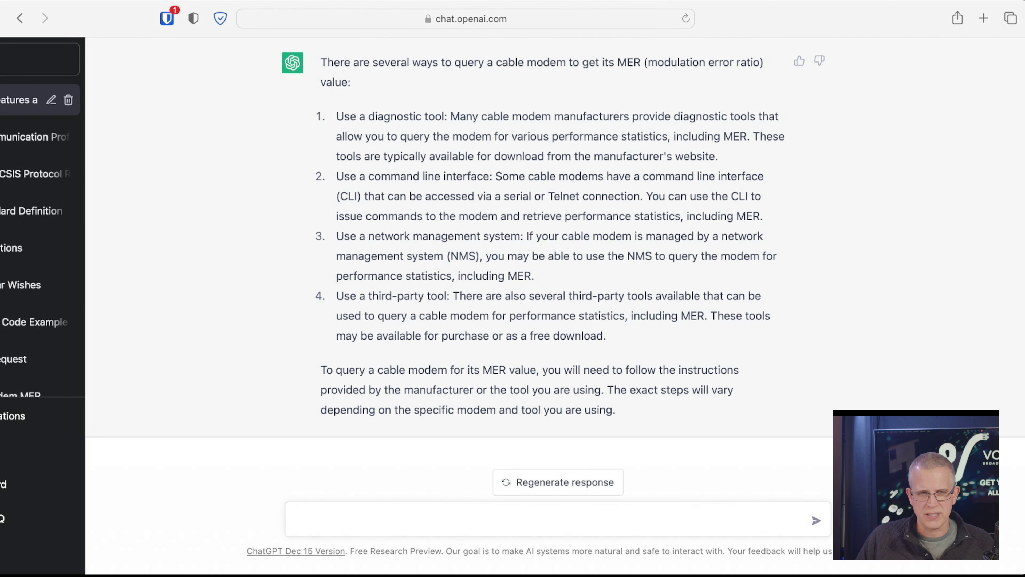
{"action": "scroll", "coordinate": [552, 234], "scroll_direction": "up", "scroll_amount": 10}
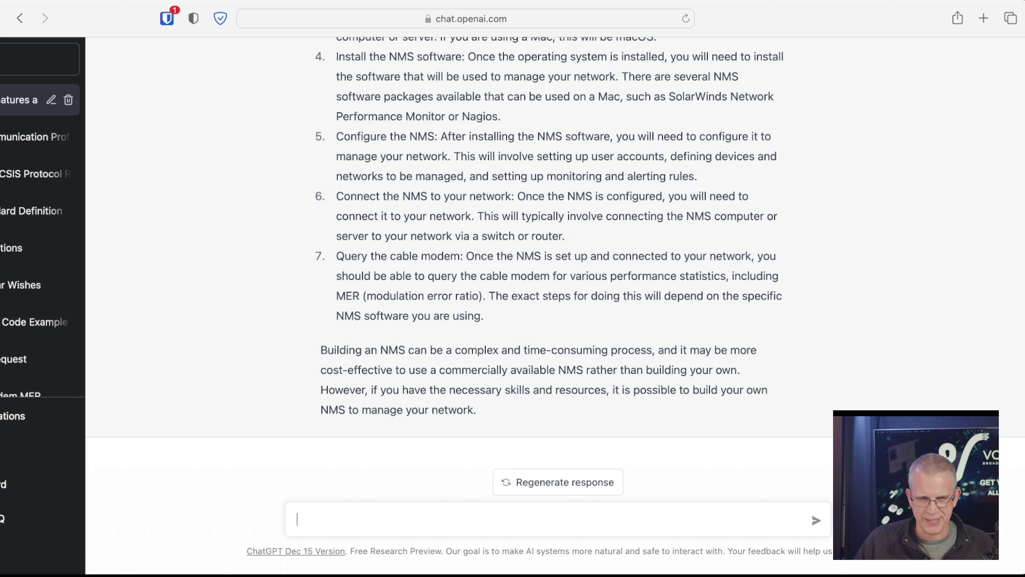
Ask ChatGPT how to query a cable modem's MER value using Python.
{"action": "type", "text": "how can "}
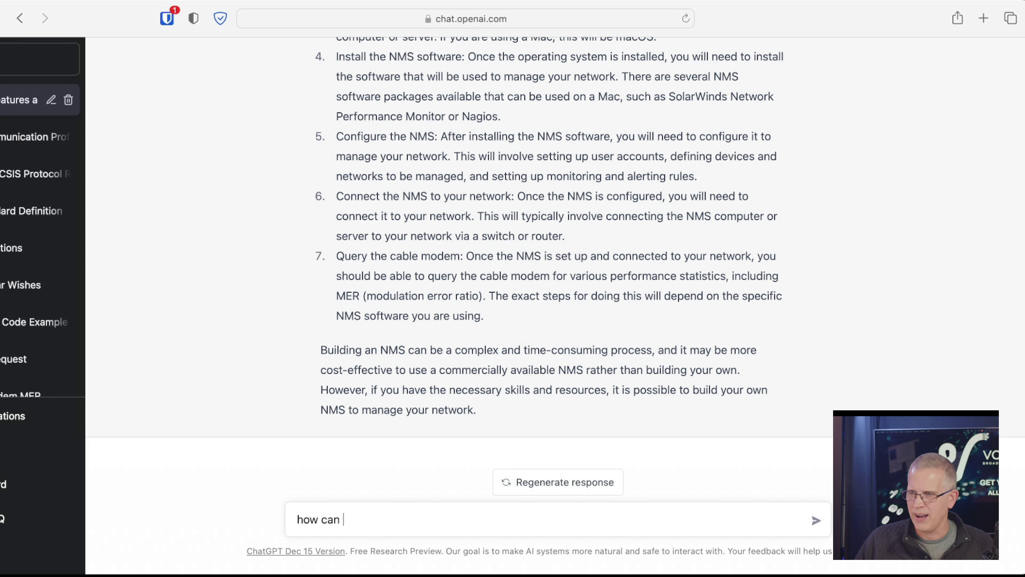
{"action": "type", "text": "qery"}
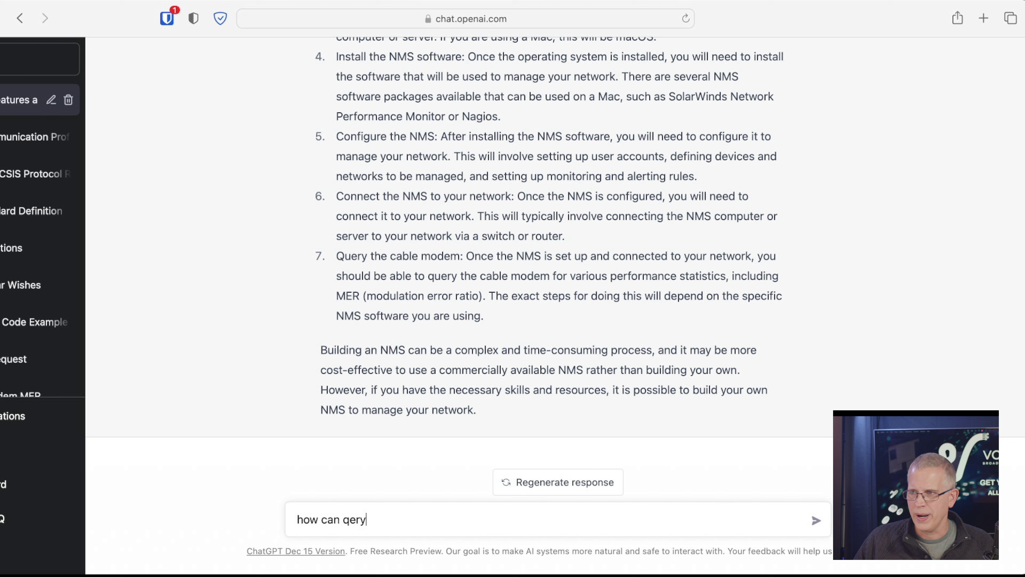
{"action": "key", "text": "BackSpace"}
{"action": "key", "text": "BackSpace"}
{"action": "key", "text": "BackSpace"}
{"action": "key", "text": "BackSpace"}
{"action": "type", "text": "very"}
{"action": "key", "text": "BackSpace"}
{"action": "key", "text": "BackSpace"}
{"action": "key", "text": "BackSpace"}
{"action": "key", "text": "BackSpace"}
{"action": "type", "text": "query"}
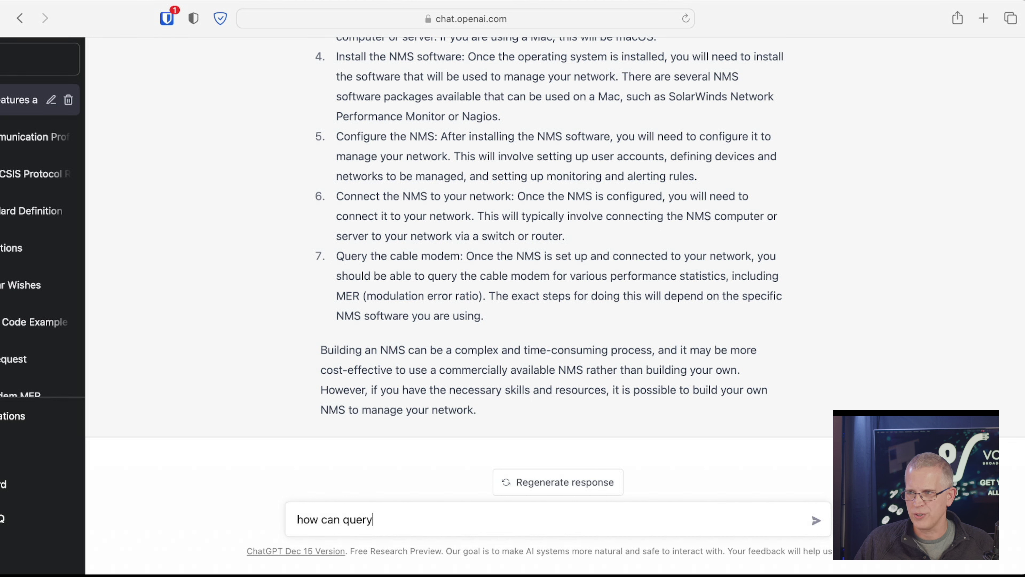
{"action": "type", "text": " a cable to gets "}
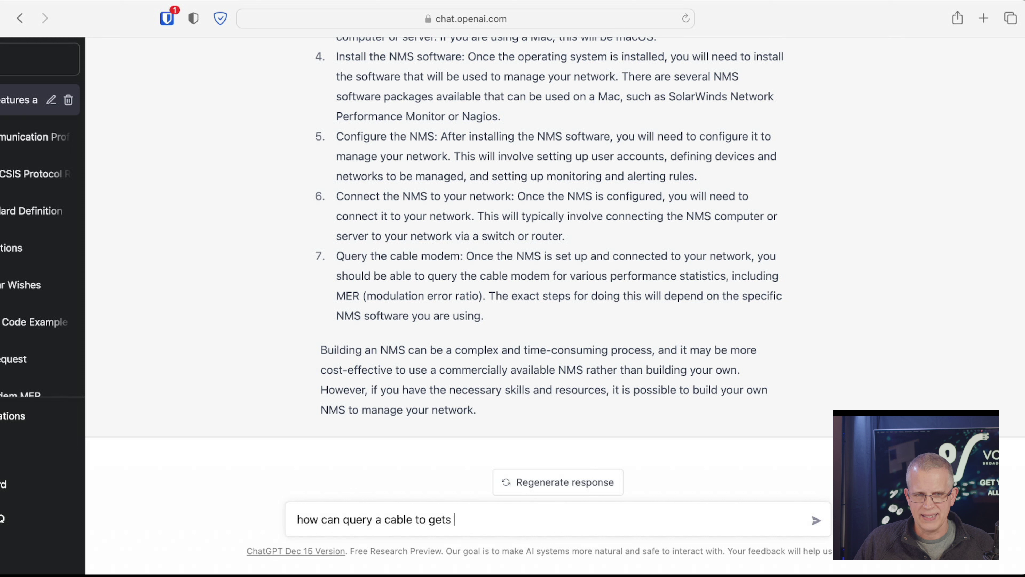
{"action": "type", "text": "i"}
{"action": "key", "text": "BackSpace"}
{"action": "key", "text": "BackSpace"}
{"action": "key", "text": "BackSpace"}
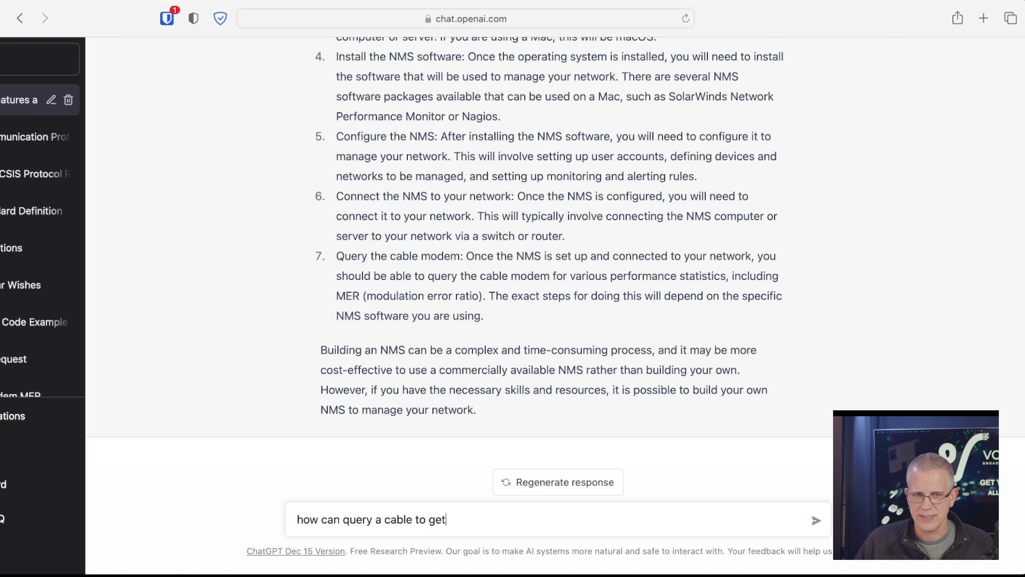
{"action": "type", "text": "its mer value using python"}
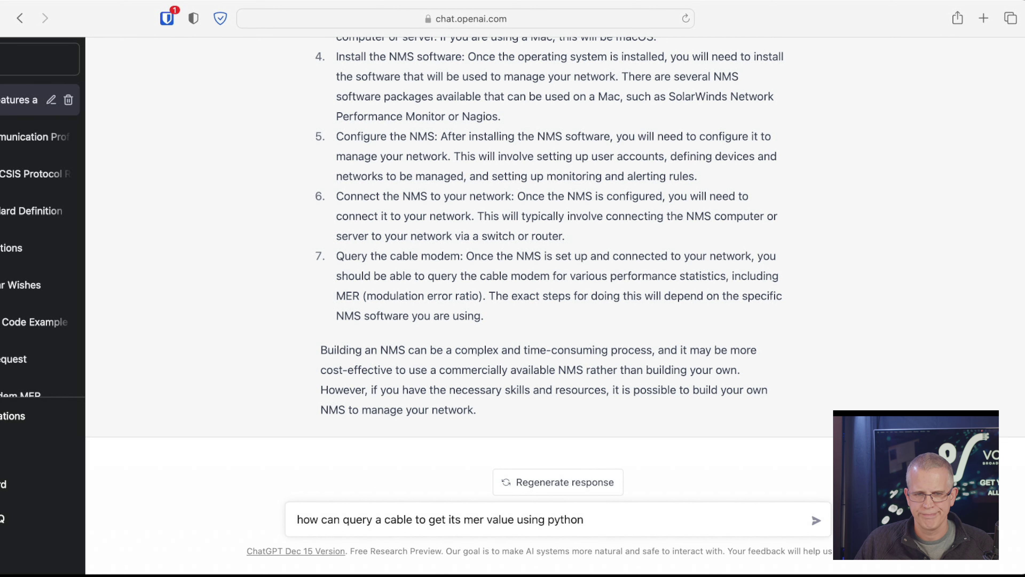
{"action": "key", "text": "Return"}
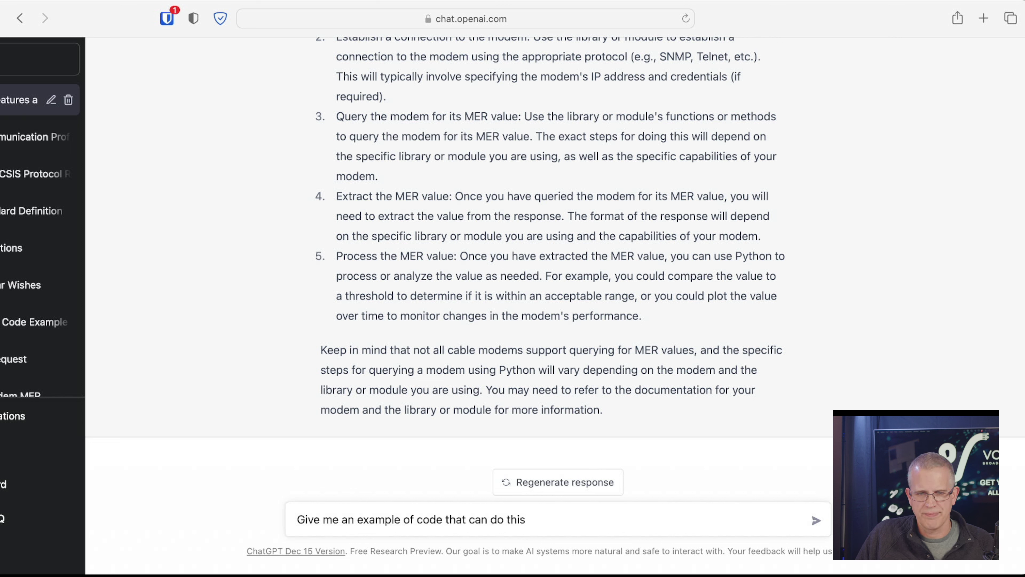
Send the request "Give me an example of code that can do this".
{"action": "key", "text": "Return"}
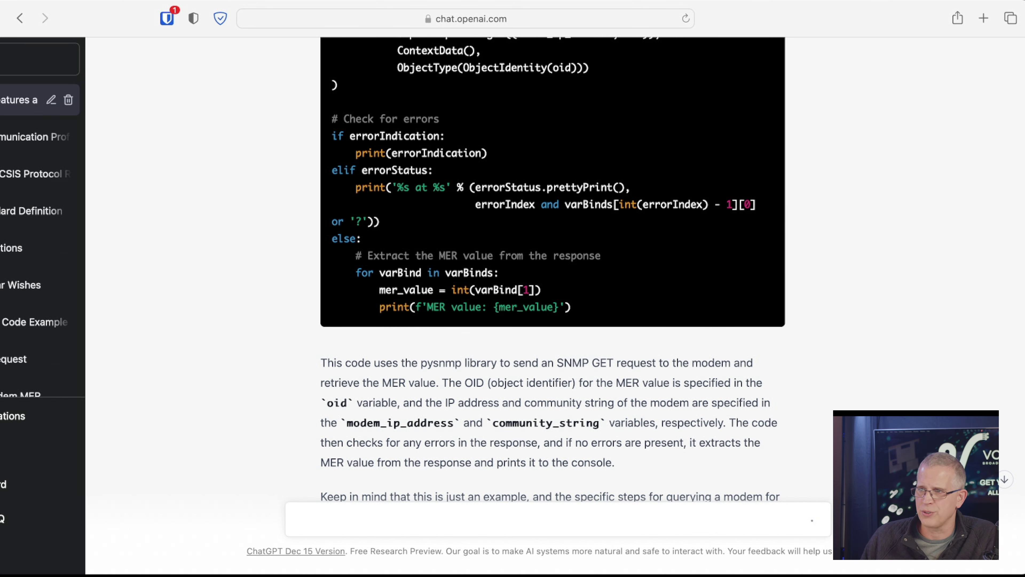
Send 'continue' so ChatGPT extends the pysnmp script with a MER-above-35 warning.
{"action": "type", "text": "continue"}
{"action": "key", "text": "Return"}
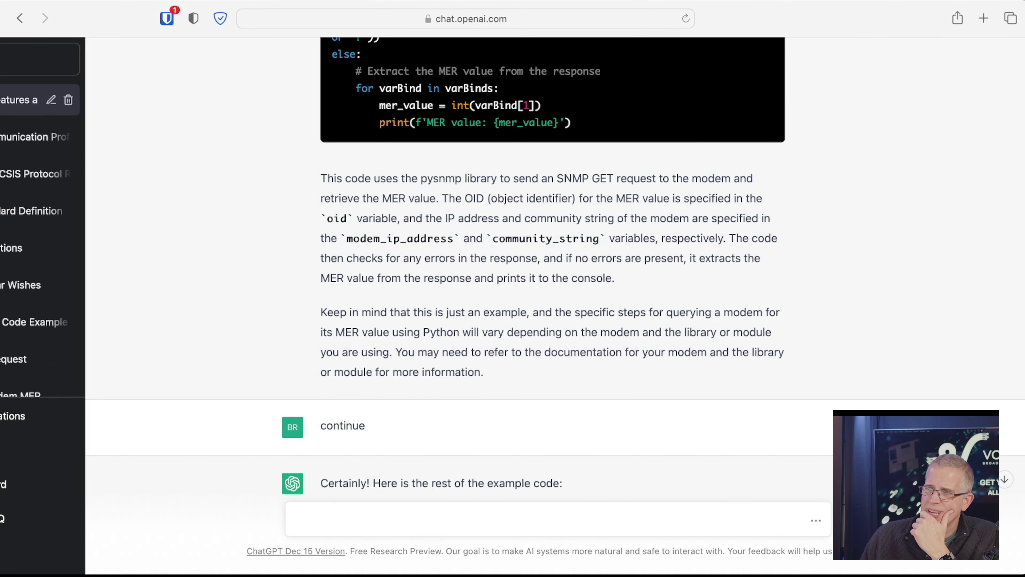
{"action": "scroll", "coordinate": [551, 267], "scroll_direction": "up", "scroll_amount": 20}
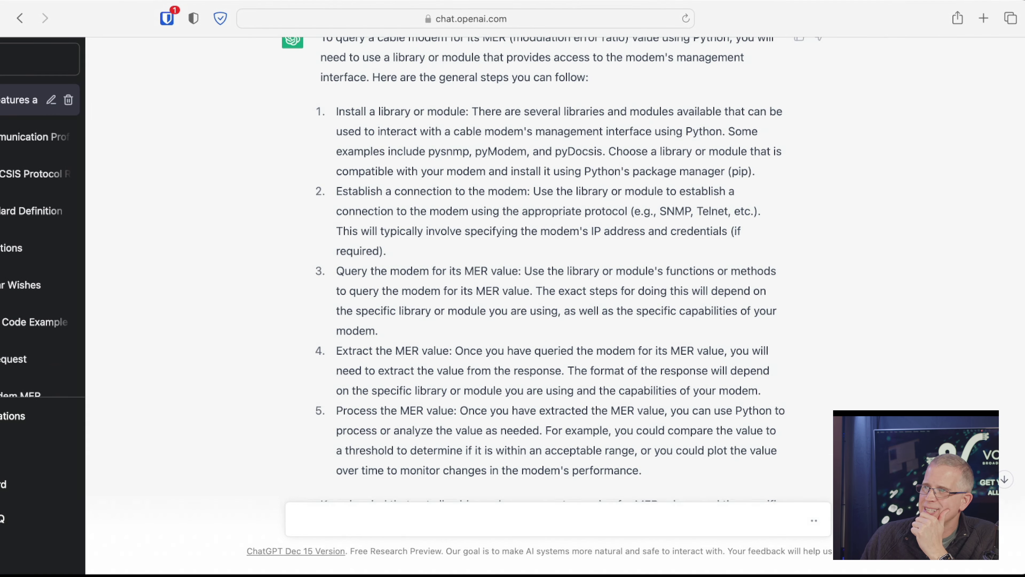
{"action": "scroll", "coordinate": [551, 283], "scroll_direction": "up", "scroll_amount": 1}
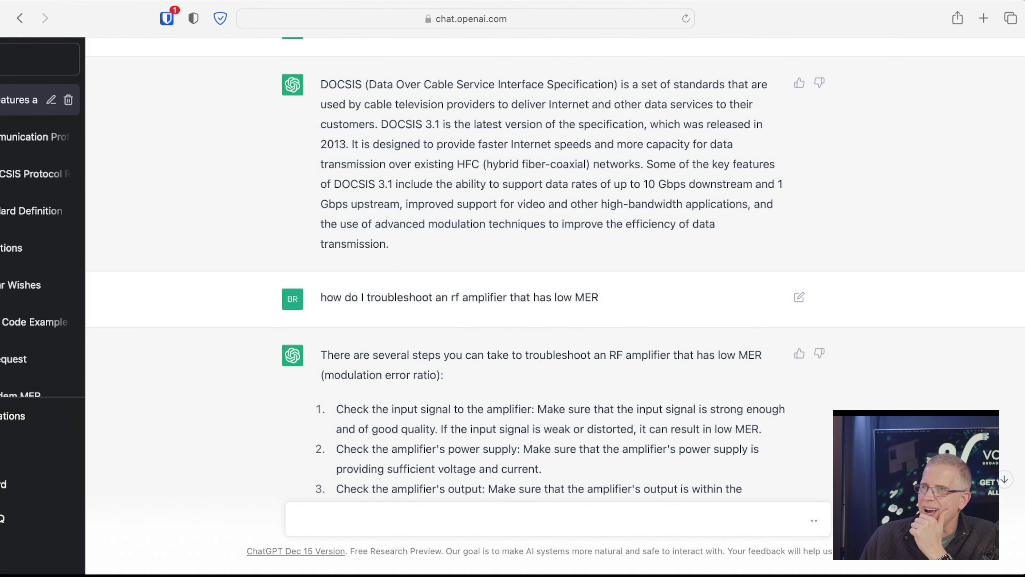
Scroll through the conversation to review the new MER threshold code and its explanation.
{"action": "left_click_drag", "start_coordinate": [320, 297], "coordinate": [599, 297]}
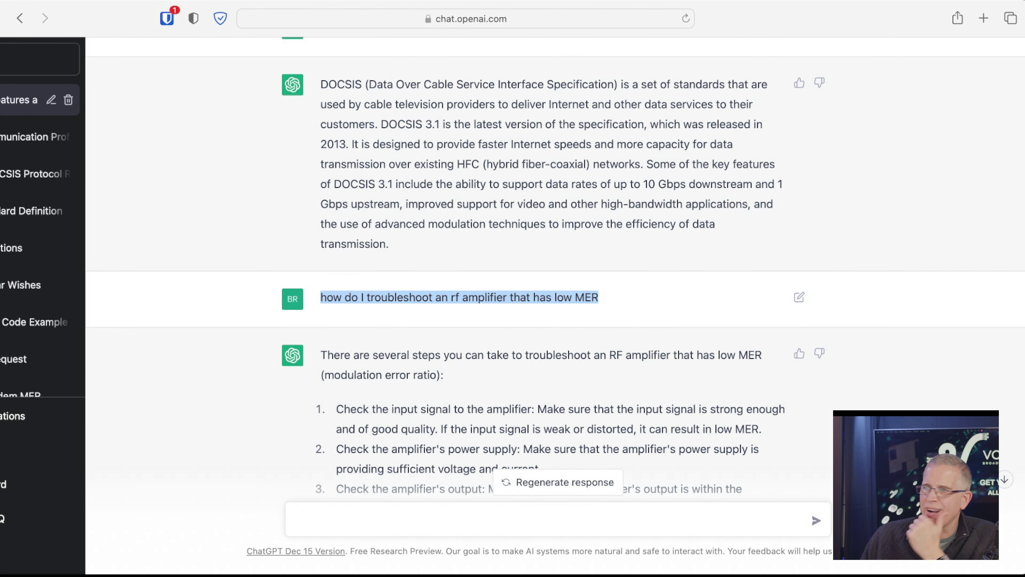
{"action": "scroll", "coordinate": [556, 267], "scroll_direction": "down", "scroll_amount": 2}
{"action": "scroll", "coordinate": [556, 266], "scroll_direction": "down", "scroll_amount": 3}
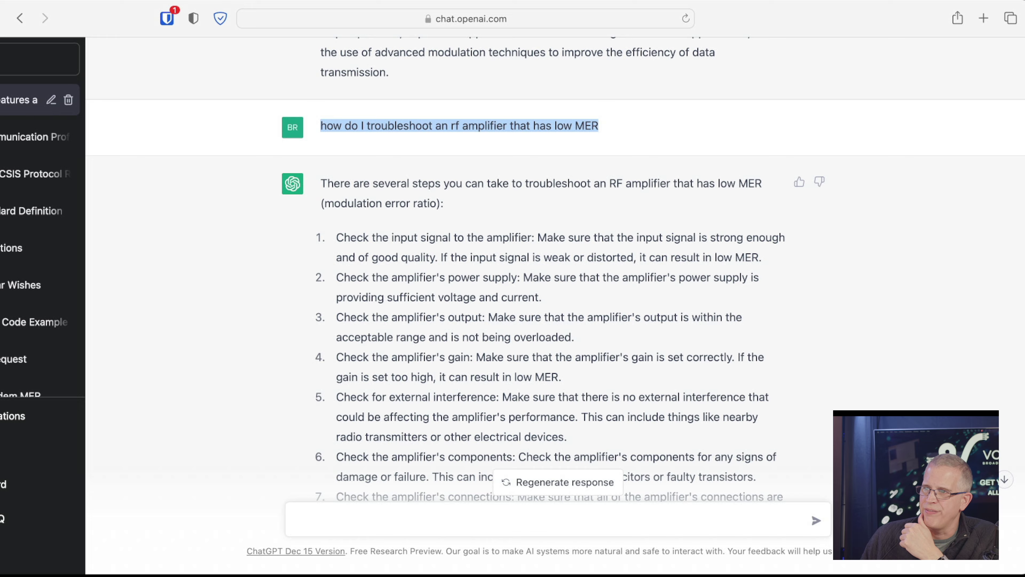
{"action": "scroll", "coordinate": [556, 266], "scroll_direction": "down", "scroll_amount": 20}
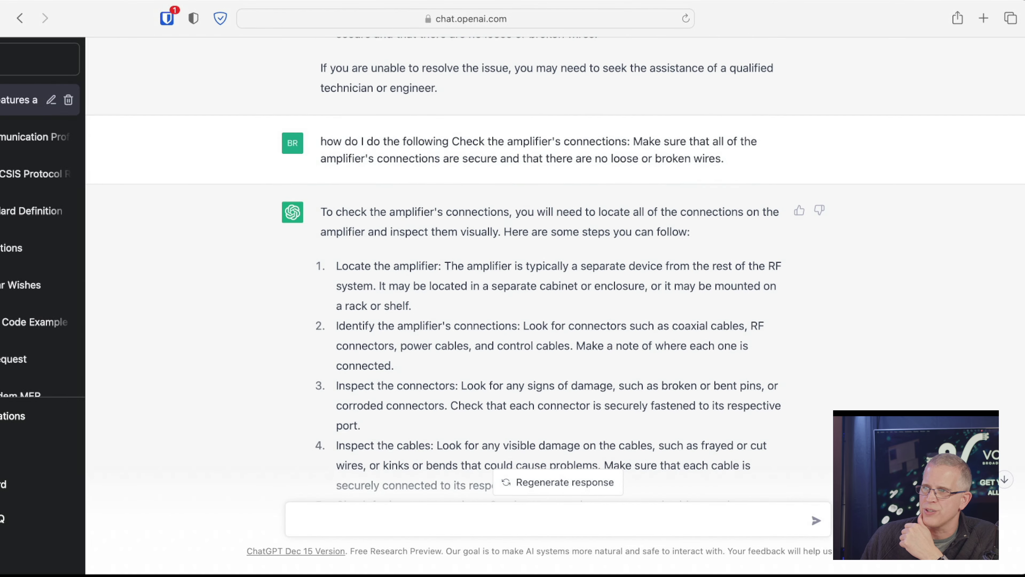
{"action": "scroll", "coordinate": [555, 266], "scroll_direction": "down", "scroll_amount": 20}
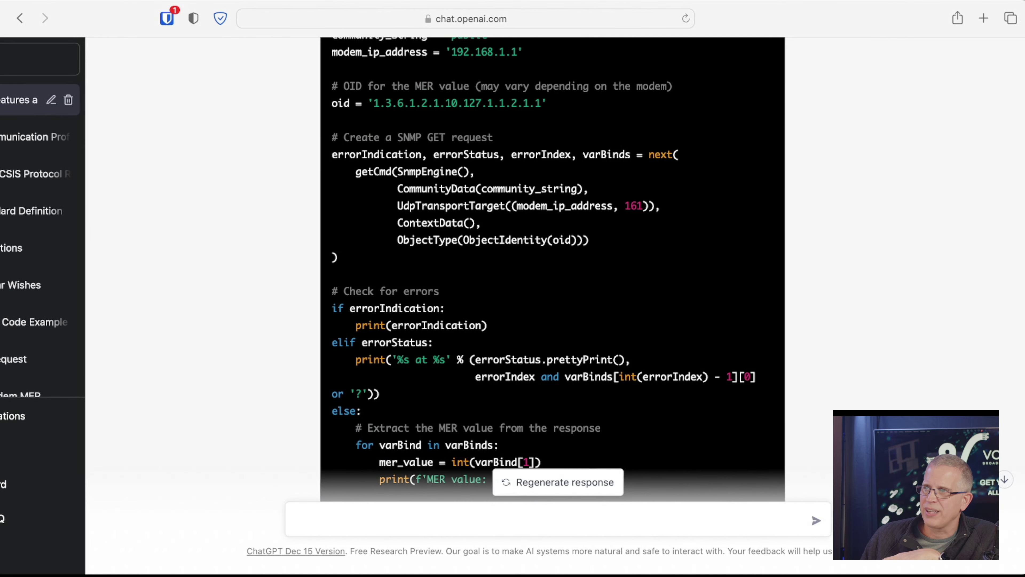
{"action": "scroll", "coordinate": [556, 267], "scroll_direction": "up", "scroll_amount": 1}
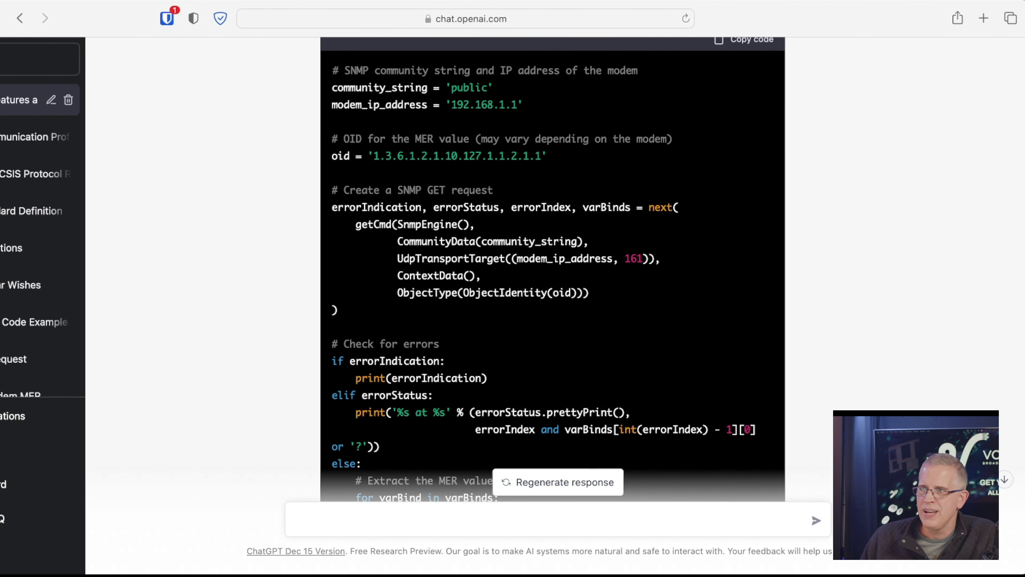
{"action": "scroll", "coordinate": [556, 267], "scroll_direction": "down", "scroll_amount": 2}
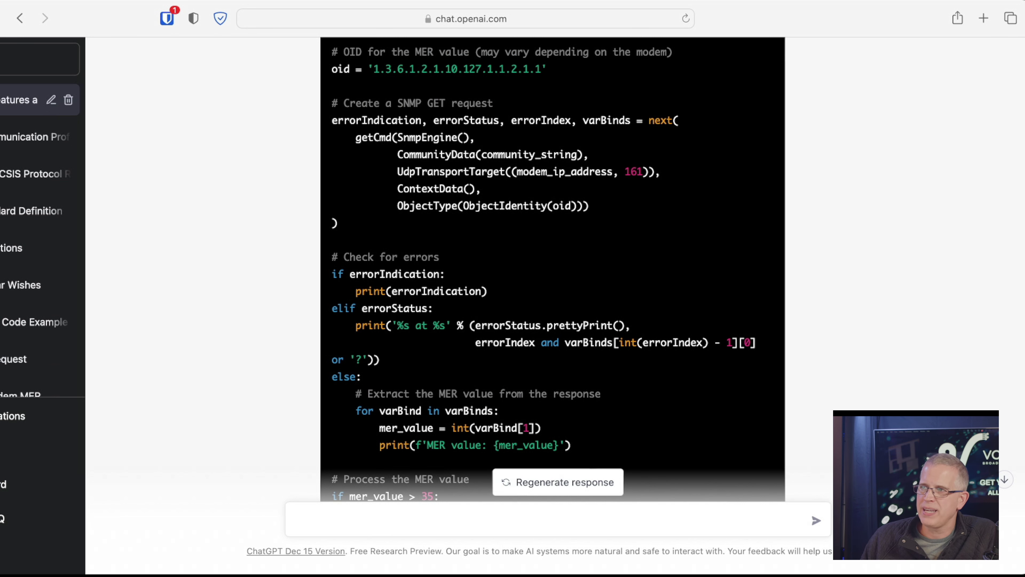
{"action": "scroll", "coordinate": [552, 266], "scroll_direction": "down", "scroll_amount": 4}
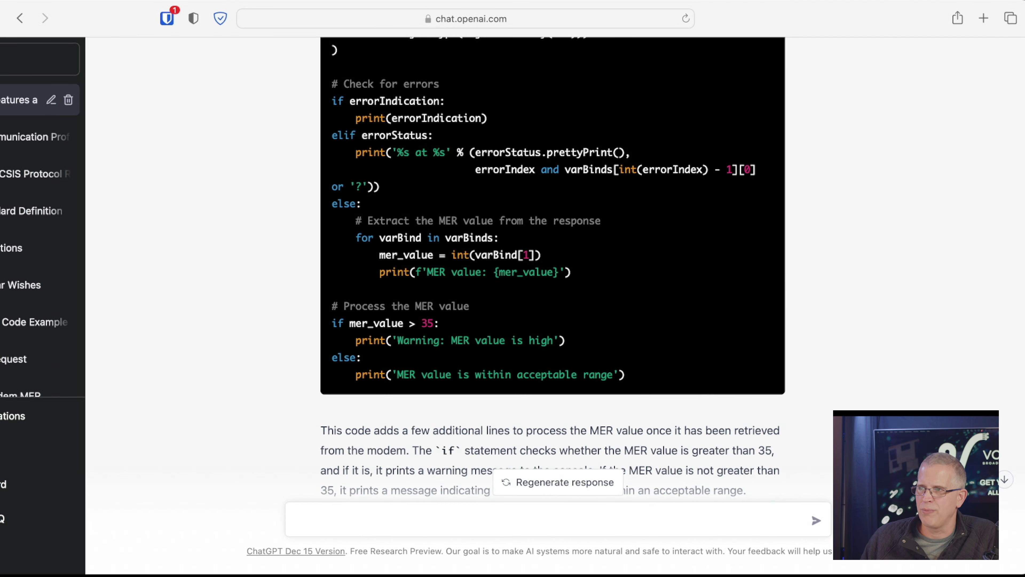
{"action": "scroll", "coordinate": [552, 267], "scroll_direction": "down", "scroll_amount": 4}
{"action": "scroll", "coordinate": [552, 266], "scroll_direction": "up", "scroll_amount": 3}
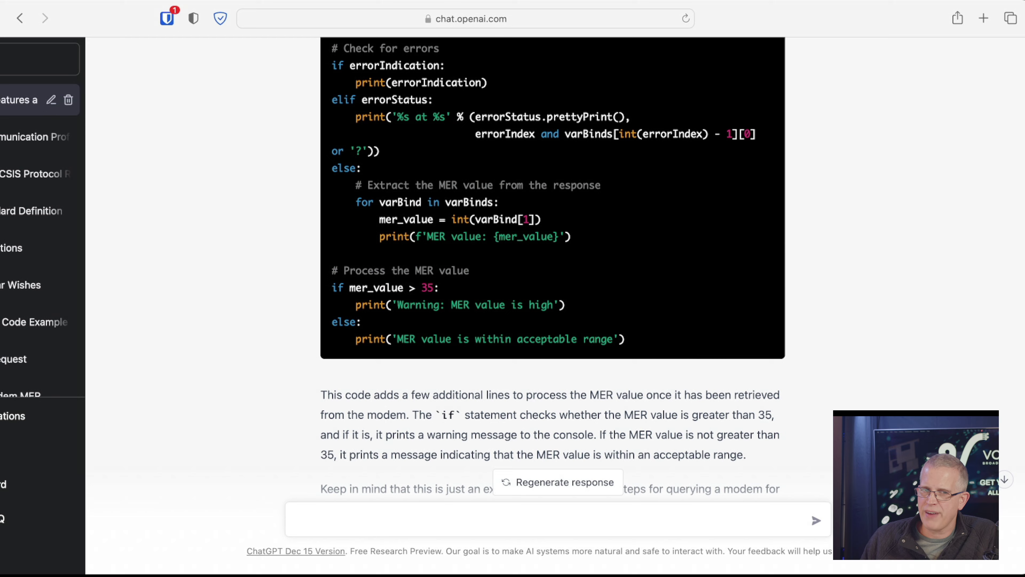
{"action": "scroll", "coordinate": [556, 266], "scroll_direction": "down", "scroll_amount": 4}
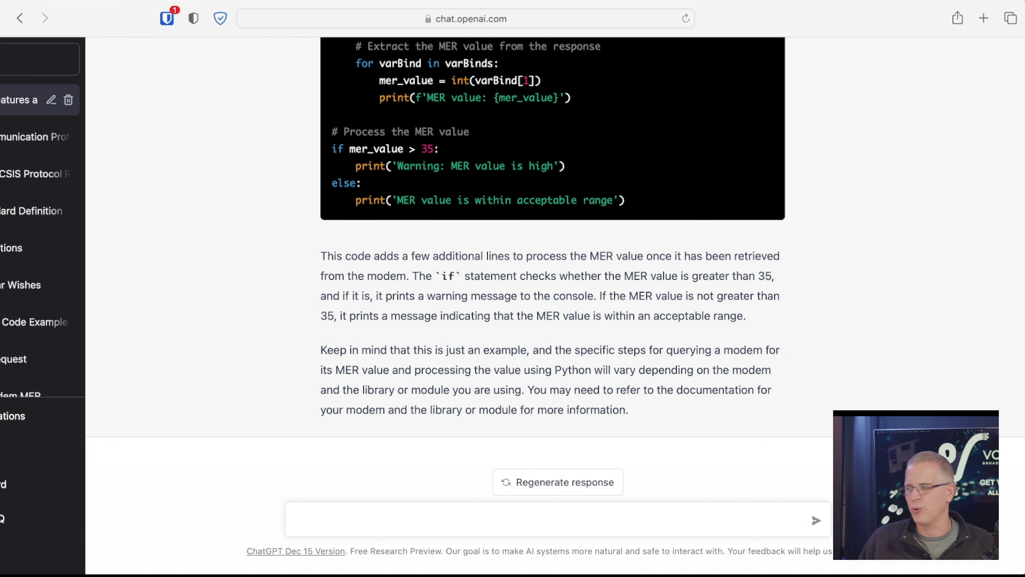